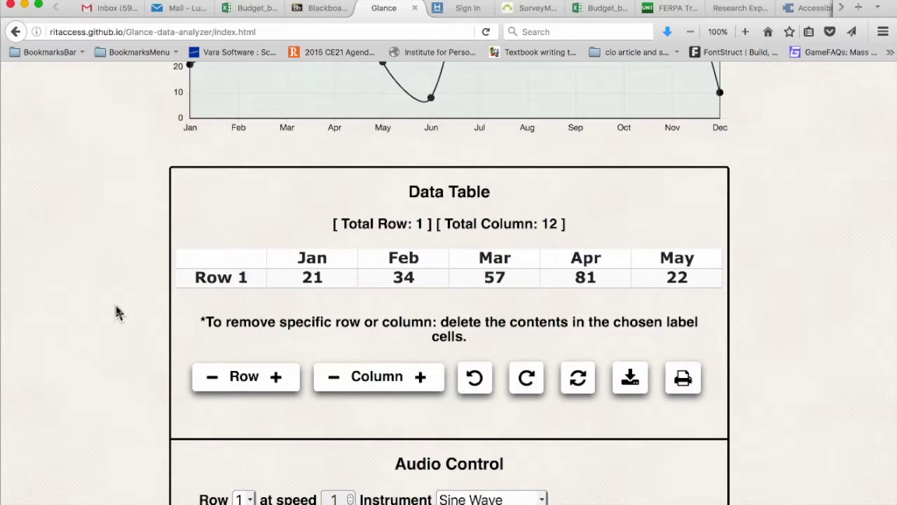
Set the audio playback speed to 4 and check the available instruments, keeping Sine Wave selected.
scroll(118, 312, "down", 4)
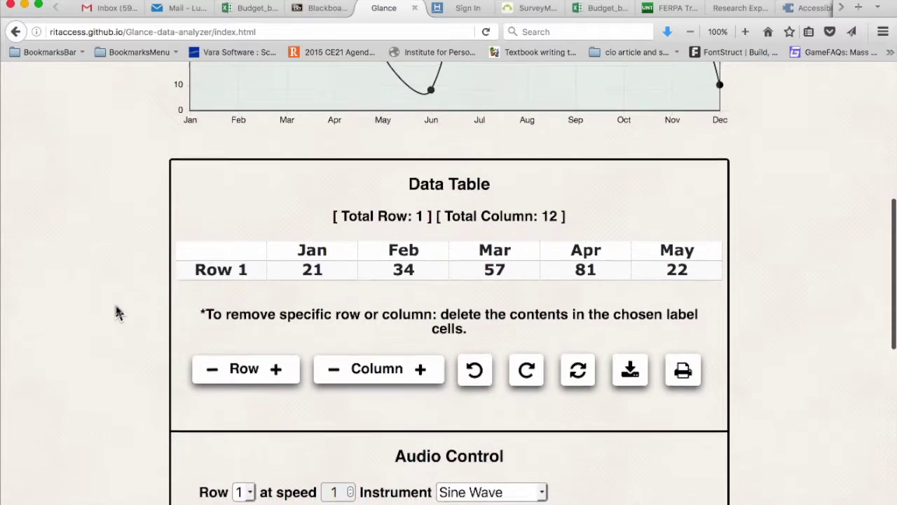
scroll(117, 313, "down", 4)
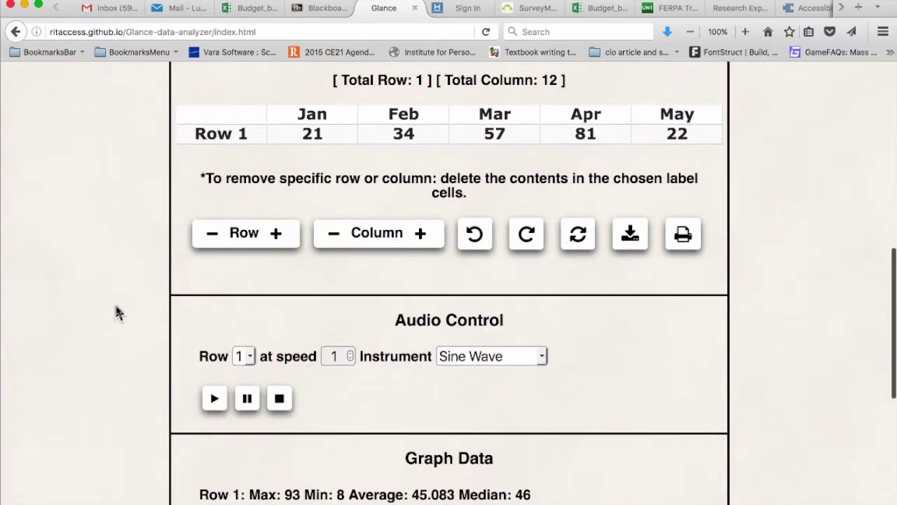
scroll(117, 313, "down", 1)
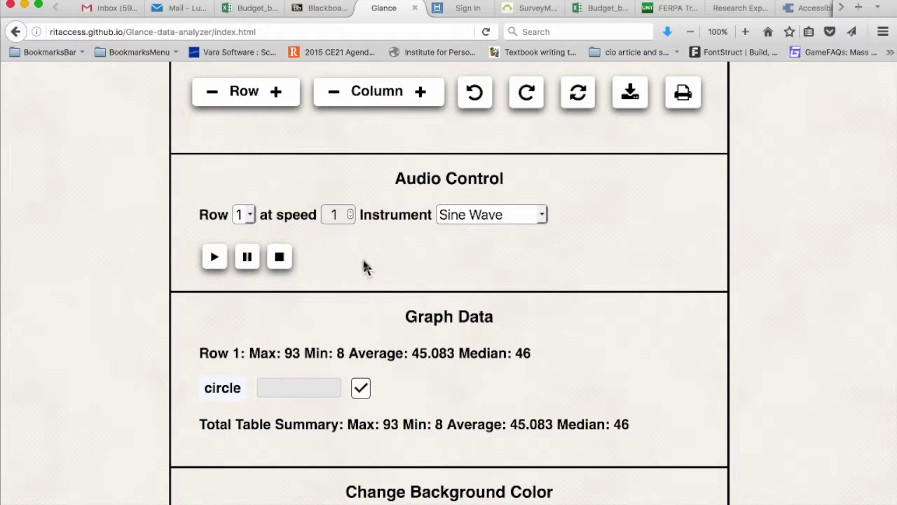
left_click(352, 215)
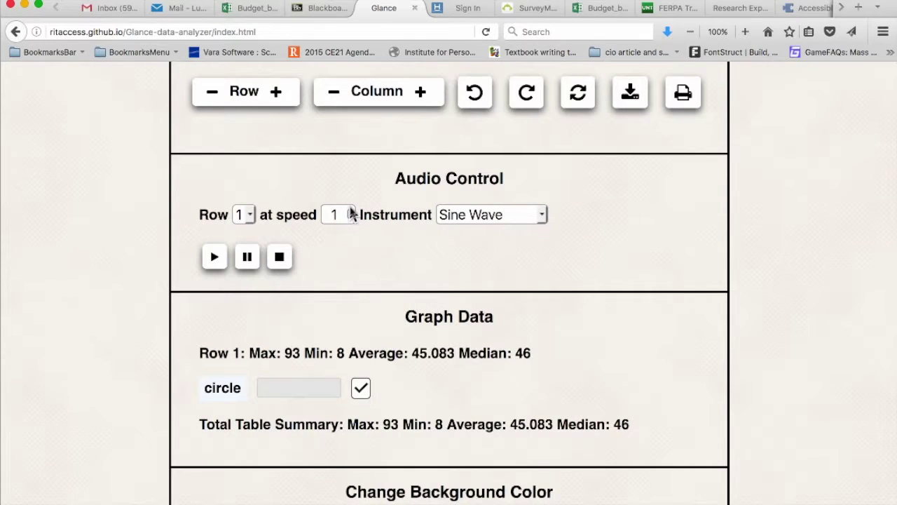
left_click(352, 212)
double_click(353, 212)
left_click(546, 216)
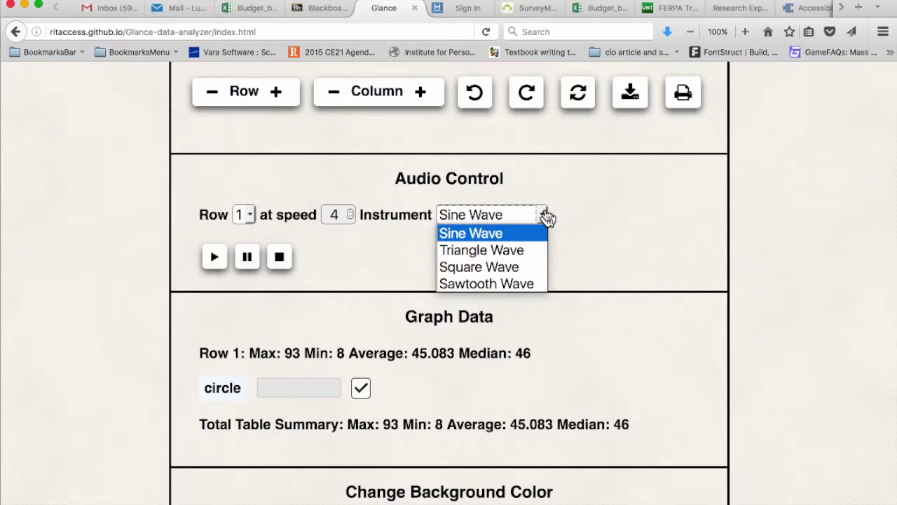
left_click(608, 223)
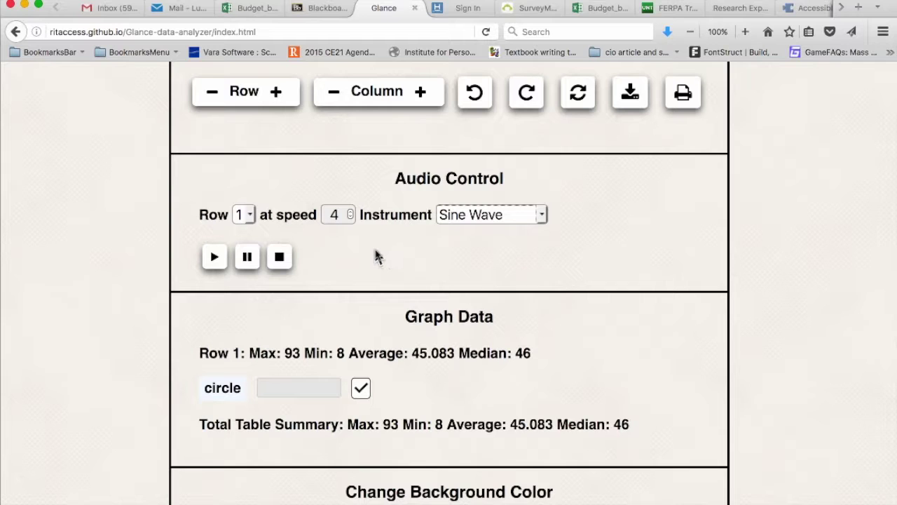
Review the graph data and background colour sections, and play the audio rendition of row 1 twice.
scroll(377, 257, "down", 5)
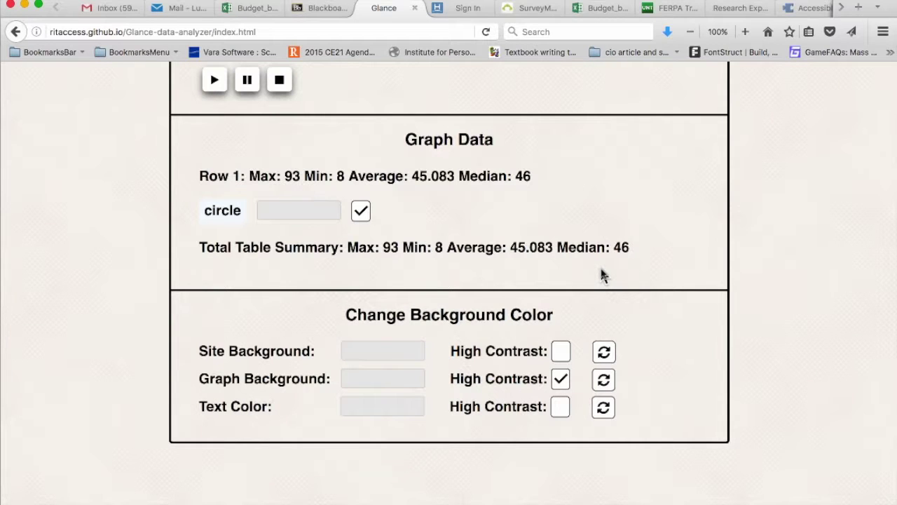
scroll(601, 194, "up", 4)
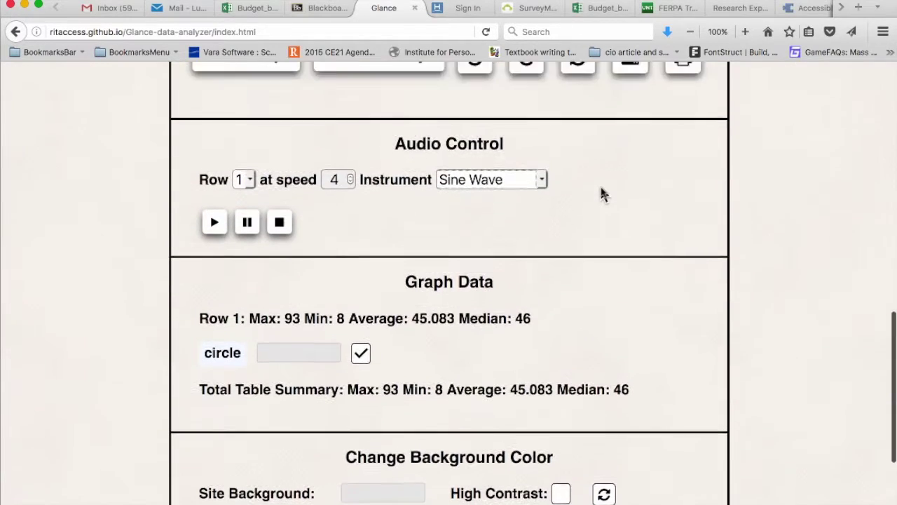
scroll(601, 194, "up", 1)
scroll(603, 194, "up", 1)
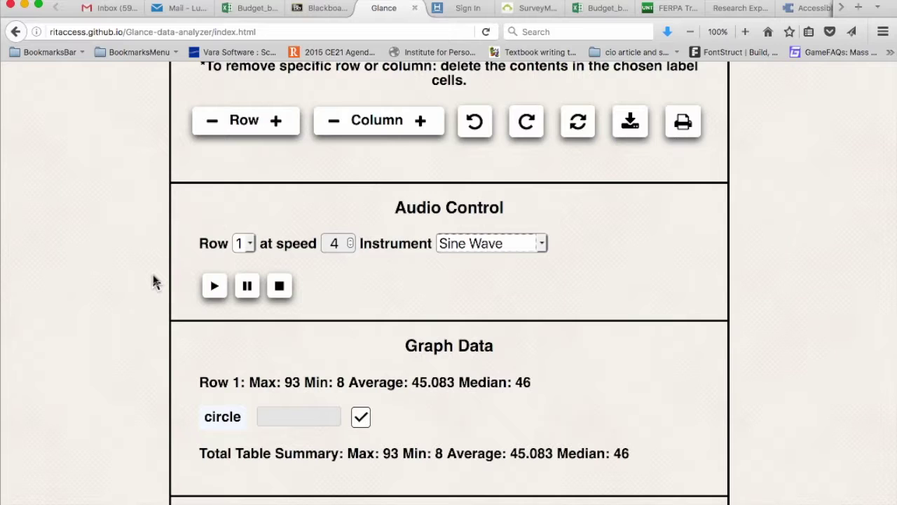
left_click(212, 287)
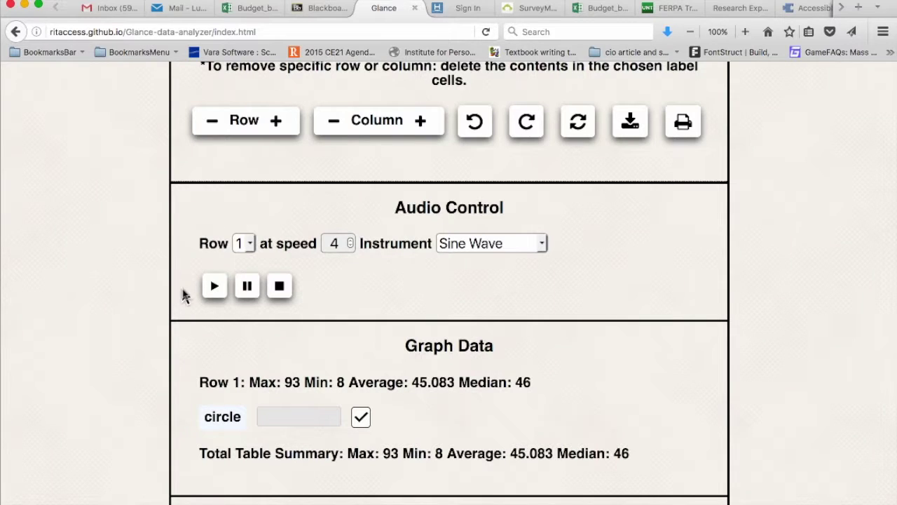
left_click(215, 293)
Load the test2.csv file from the Glance data and tutorial folder as the graph's data.
scroll(126, 217, "up", 5)
scroll(127, 218, "up", 2)
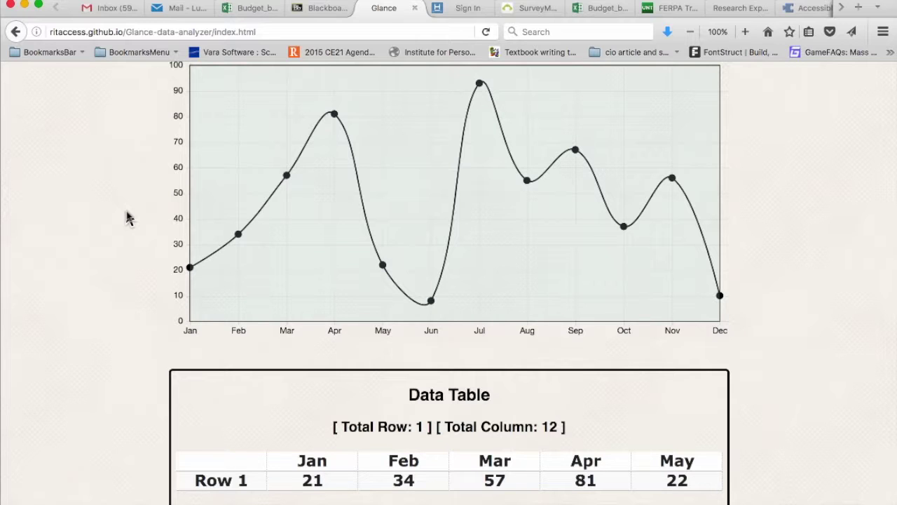
scroll(126, 217, "down", 1)
scroll(127, 217, "up", 1)
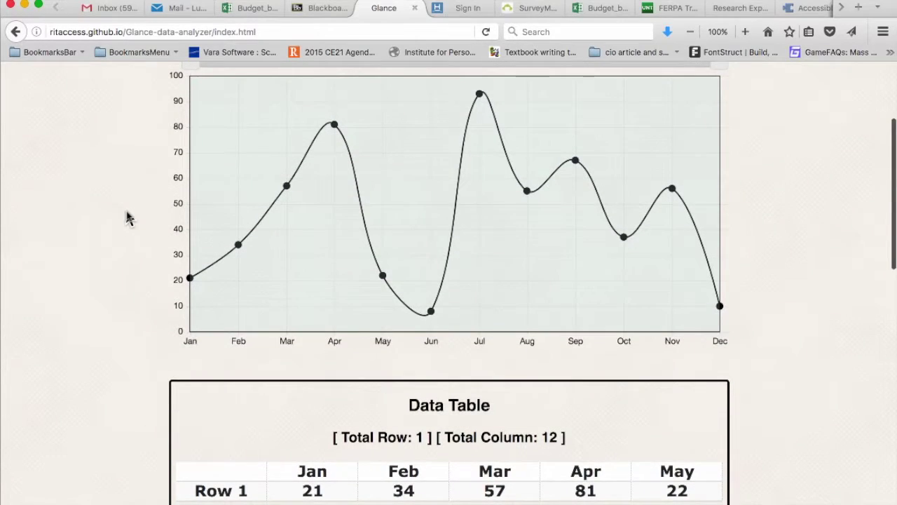
scroll(126, 217, "up", 1)
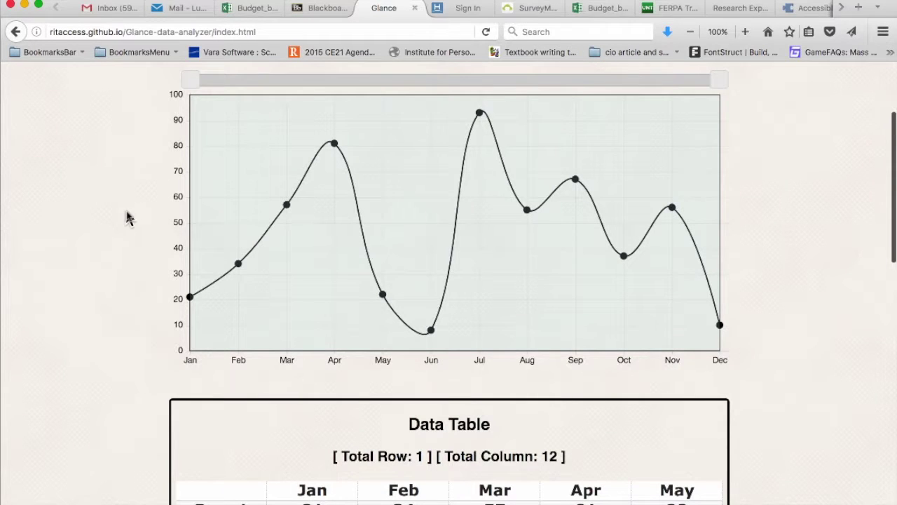
scroll(126, 217, "up", 2)
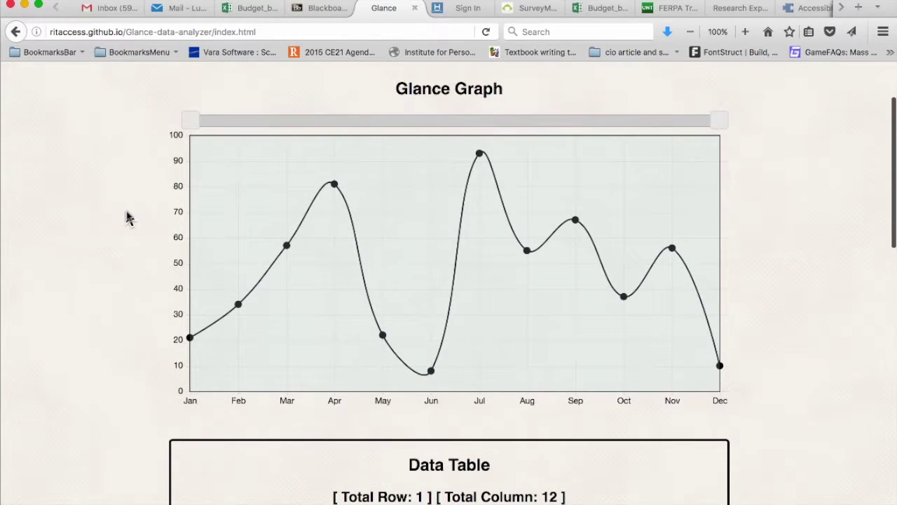
scroll(126, 214, "up", 3)
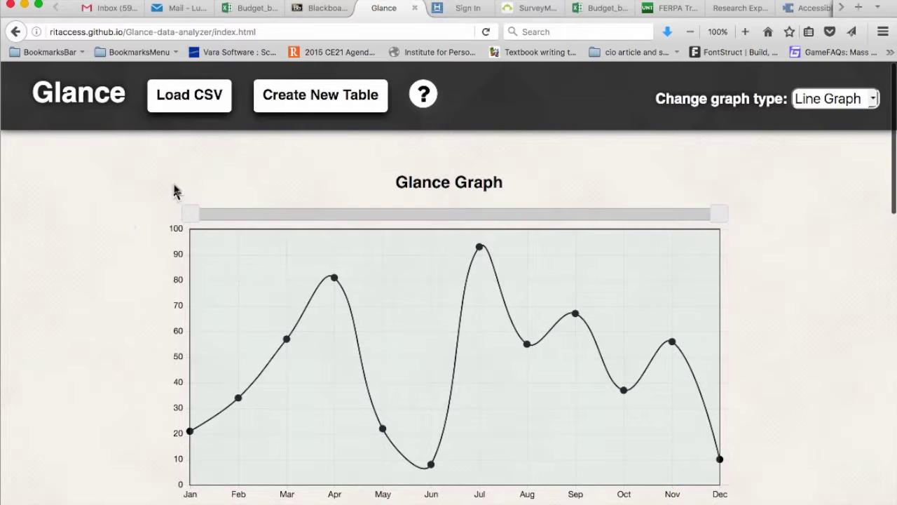
left_click(204, 96)
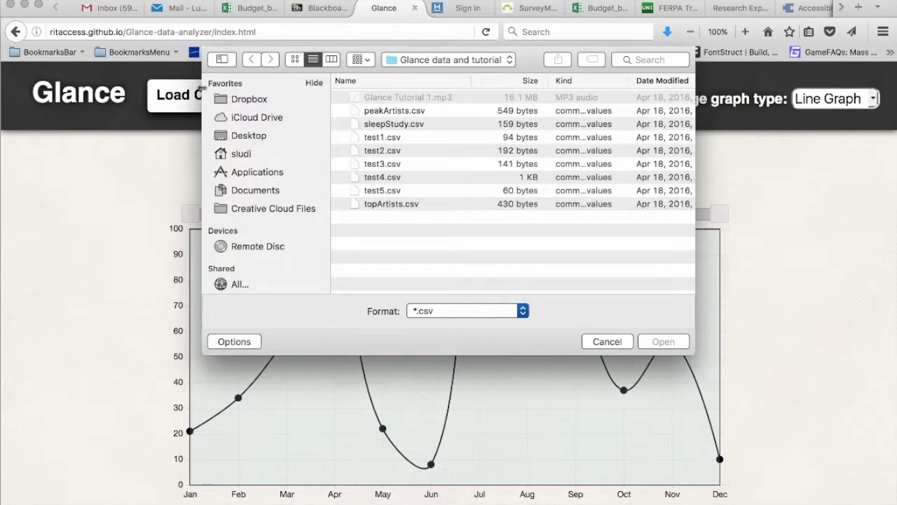
left_click(404, 151)
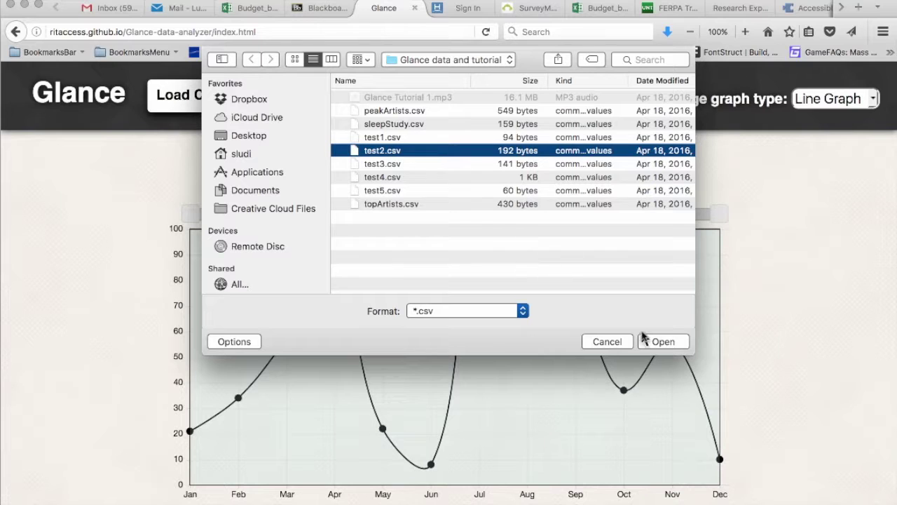
left_click(659, 343)
left_click(581, 237)
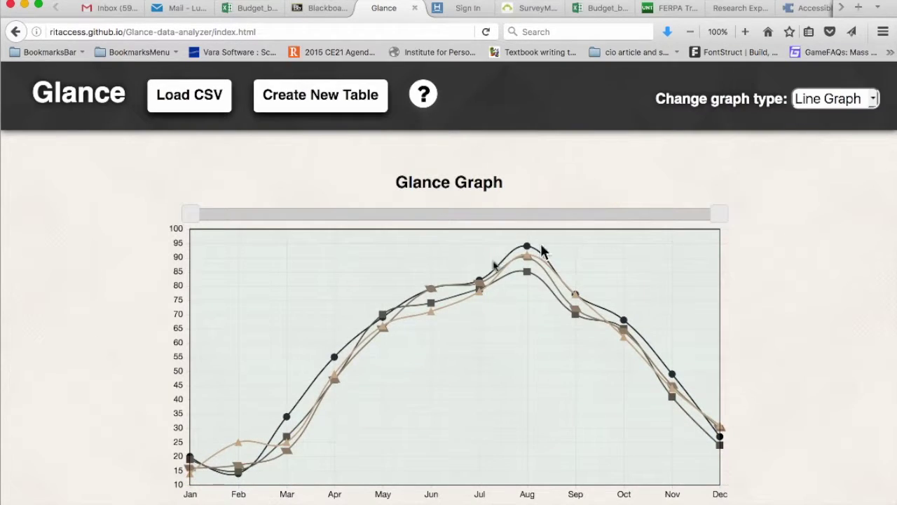
Examine the line graph and the data table of the loaded file, comparing the plotted rows with their monthly values.
scroll(115, 349, "down", 5)
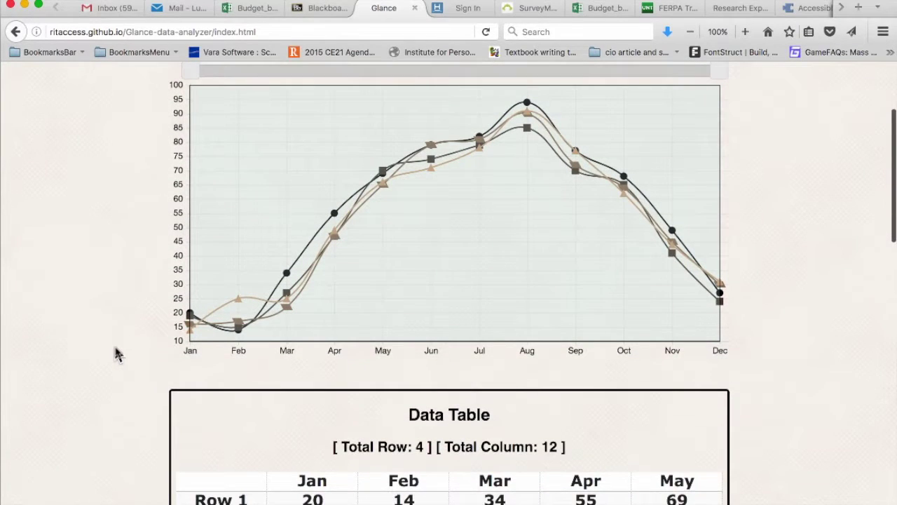
scroll(118, 354, "down", 2)
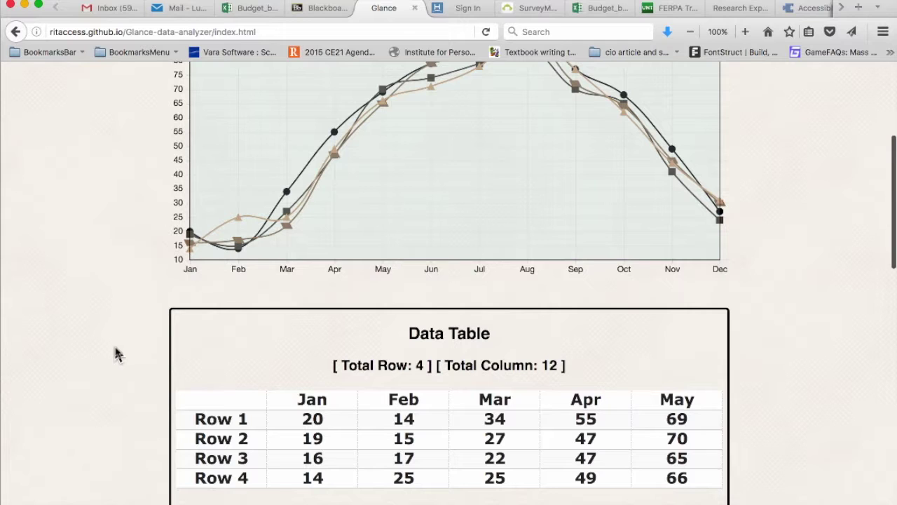
scroll(117, 354, "up", 1)
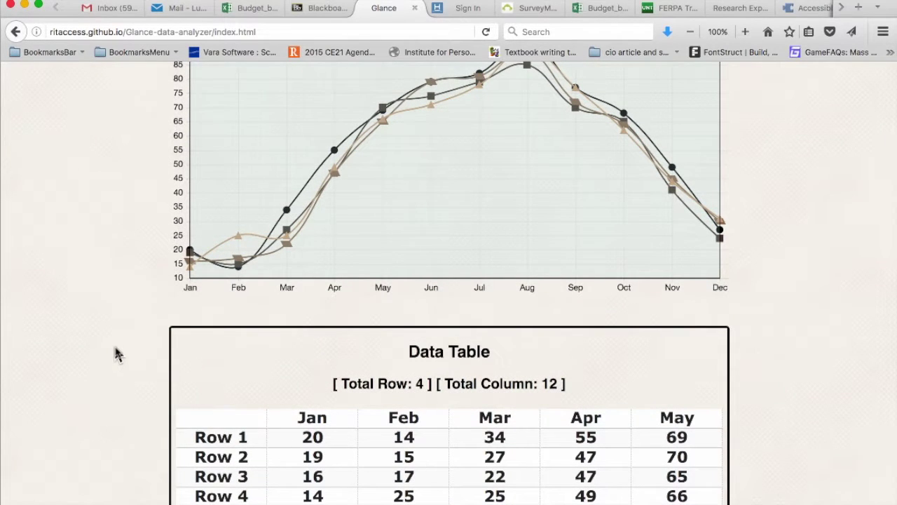
scroll(117, 354, "down", 2)
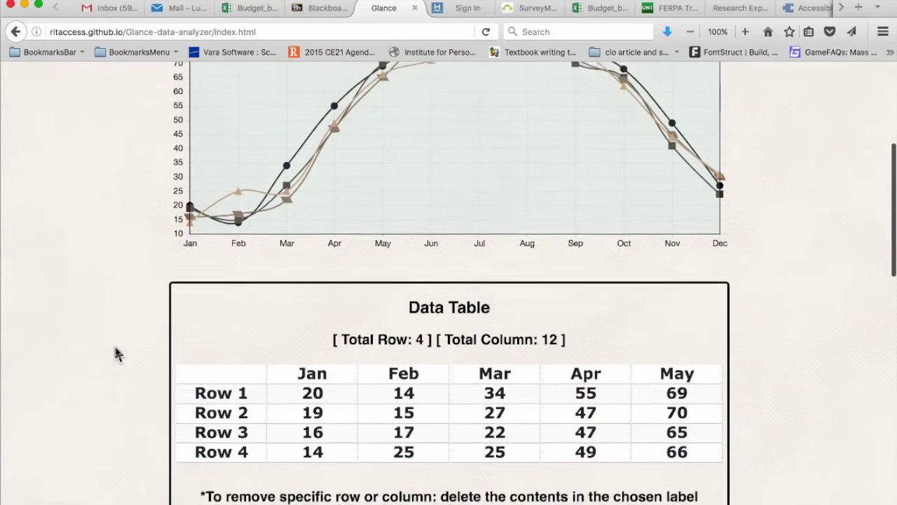
scroll(117, 354, "down", 2)
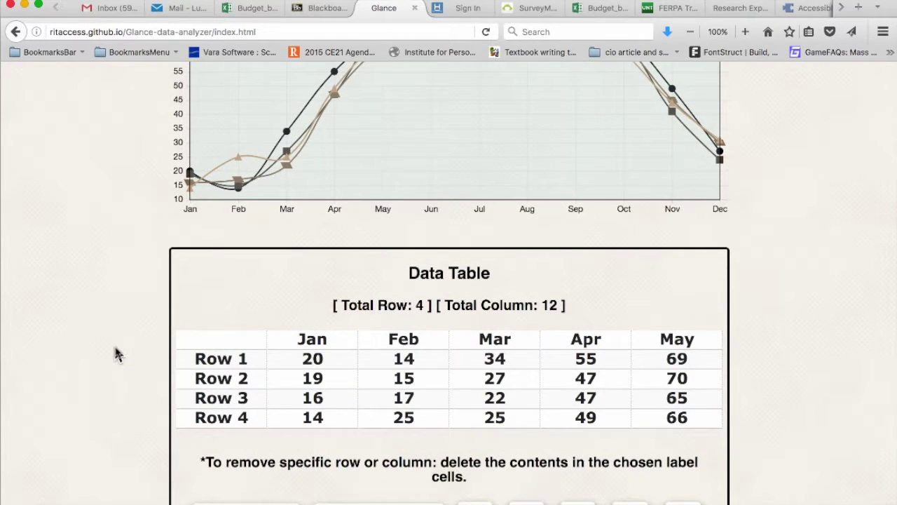
scroll(117, 354, "down", 1)
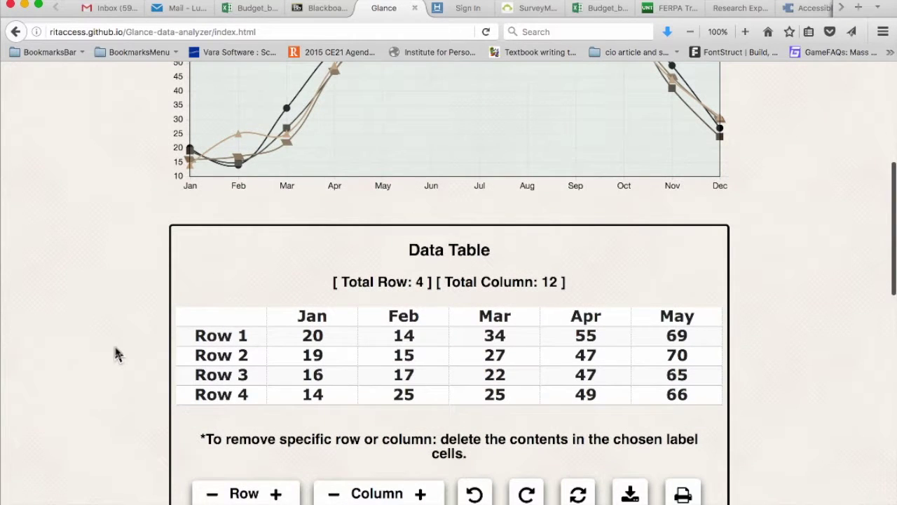
scroll(117, 354, "up", 5)
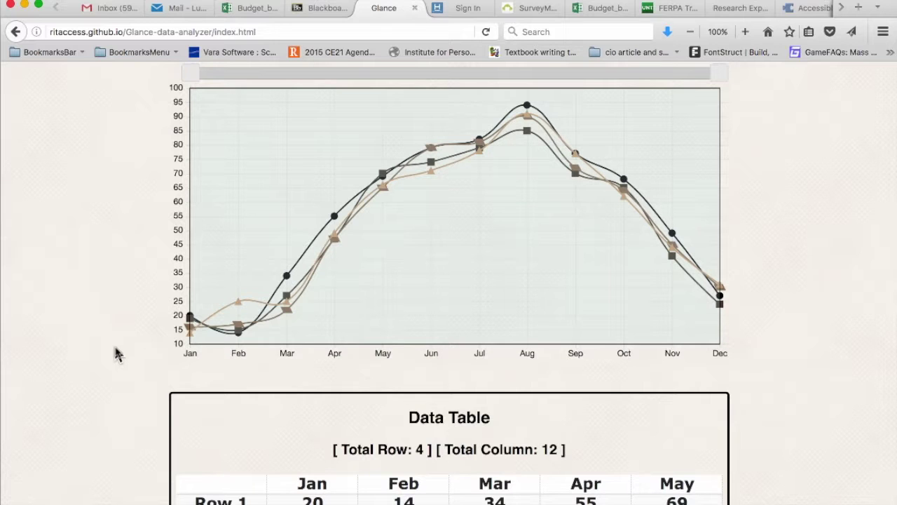
Play the audio rendition of row 1 of the loaded data twice.
scroll(117, 355, "down", 3)
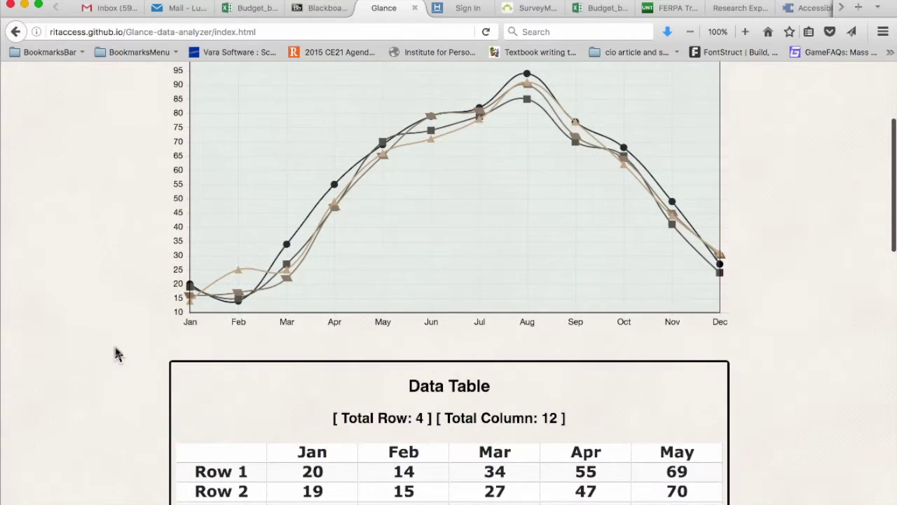
scroll(117, 352, "down", 8)
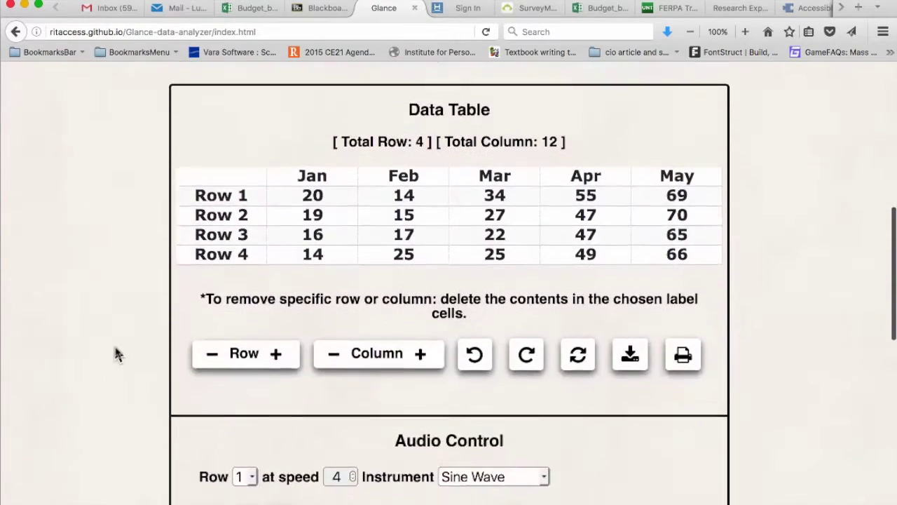
scroll(117, 354, "down", 3)
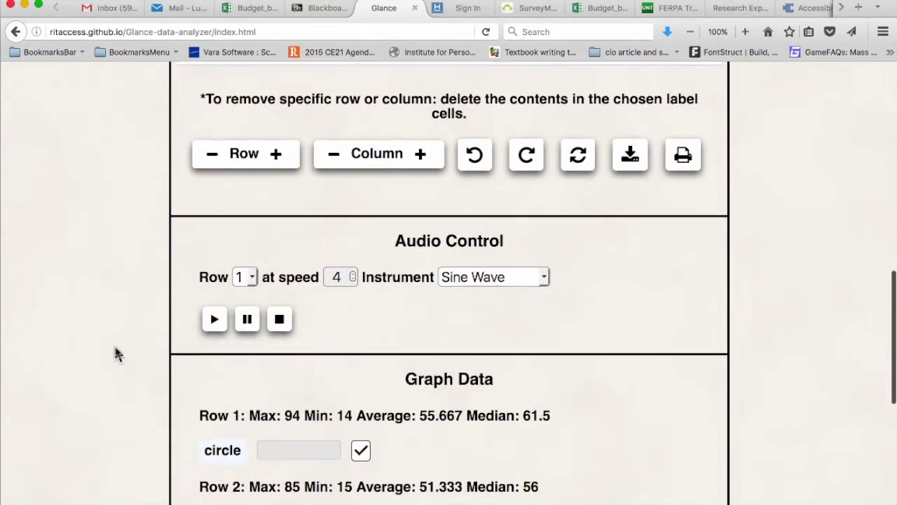
left_click(215, 319)
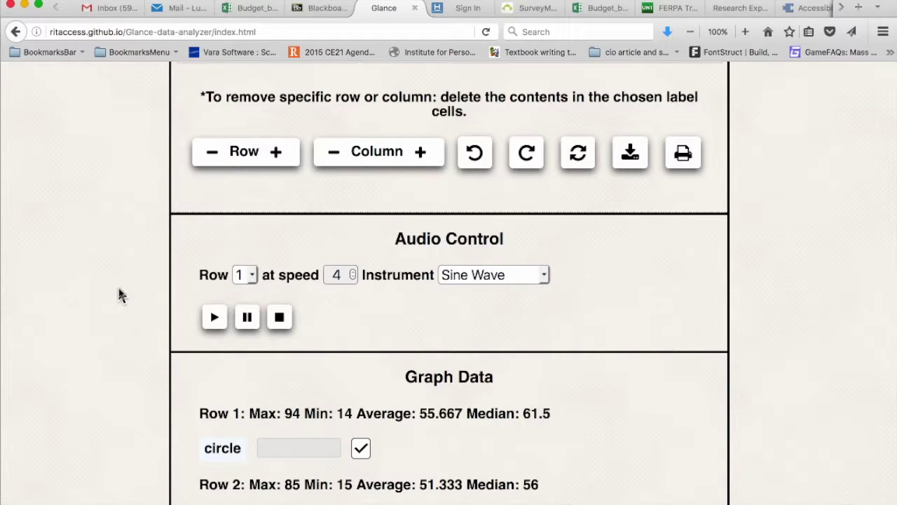
left_click(214, 317)
Switch the audio playback to row 2 and play its rendition twice.
left_click(252, 277)
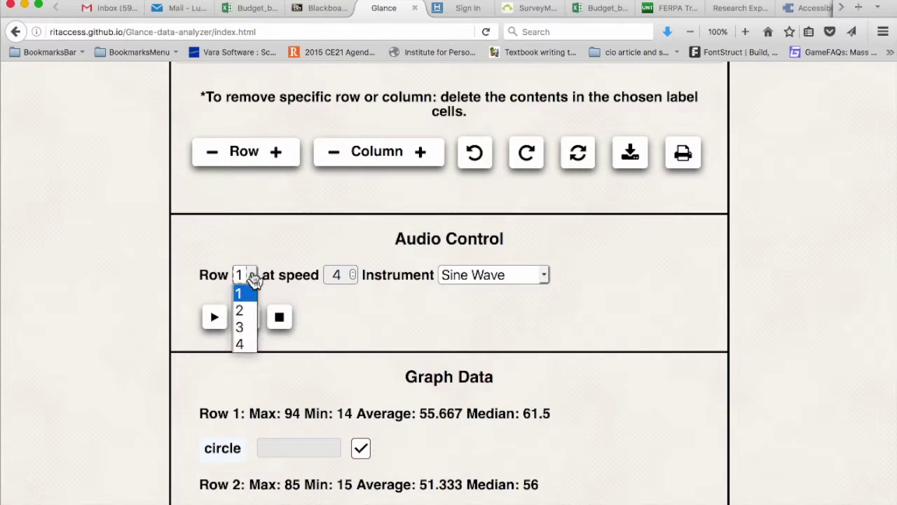
left_click(243, 312)
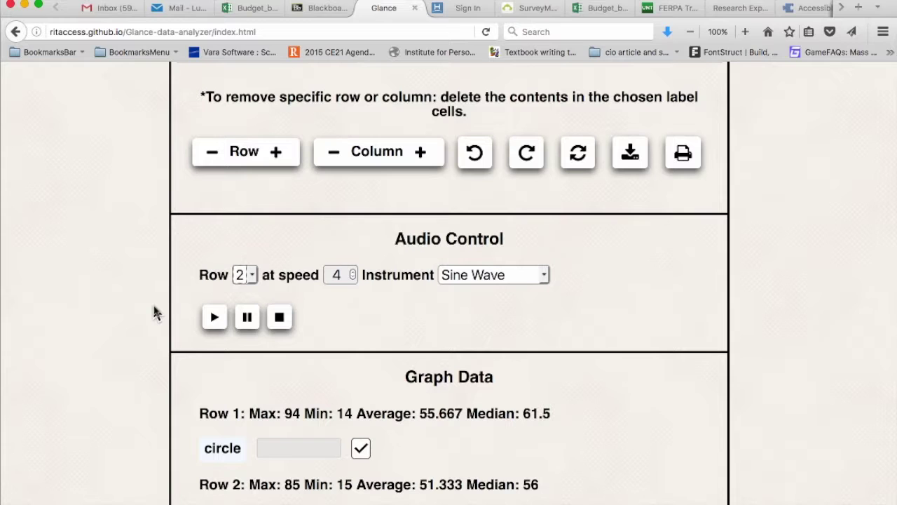
left_click(215, 318)
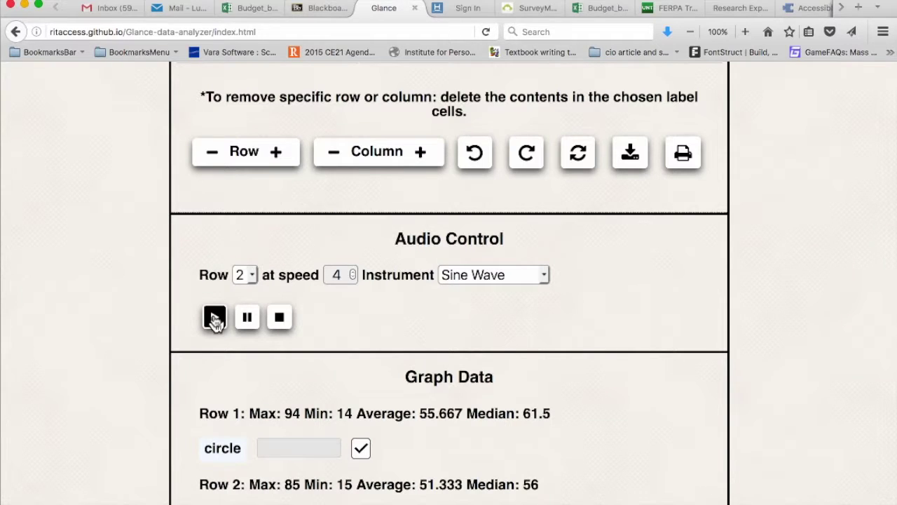
left_click(215, 317)
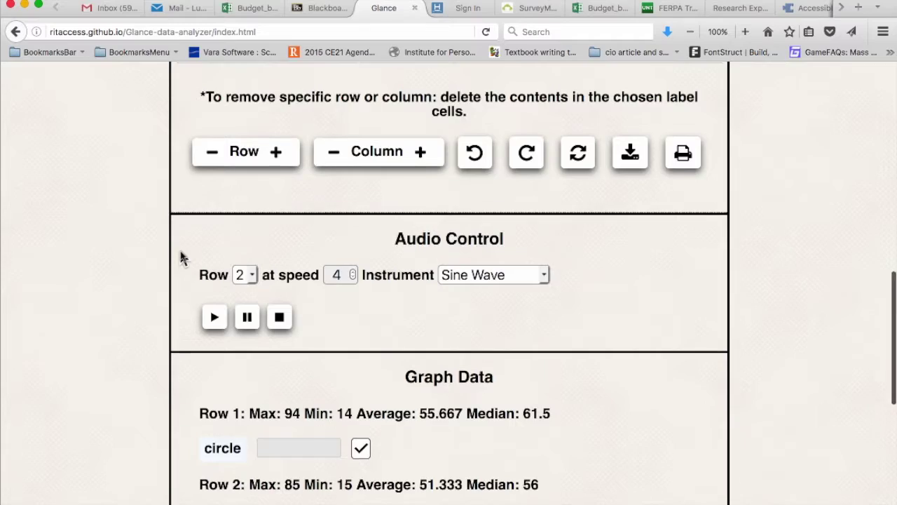
Compare the curves of the four rows on the line graph with their monthly values in the data table.
scroll(180, 252, "up", 3)
scroll(181, 257, "up", 8)
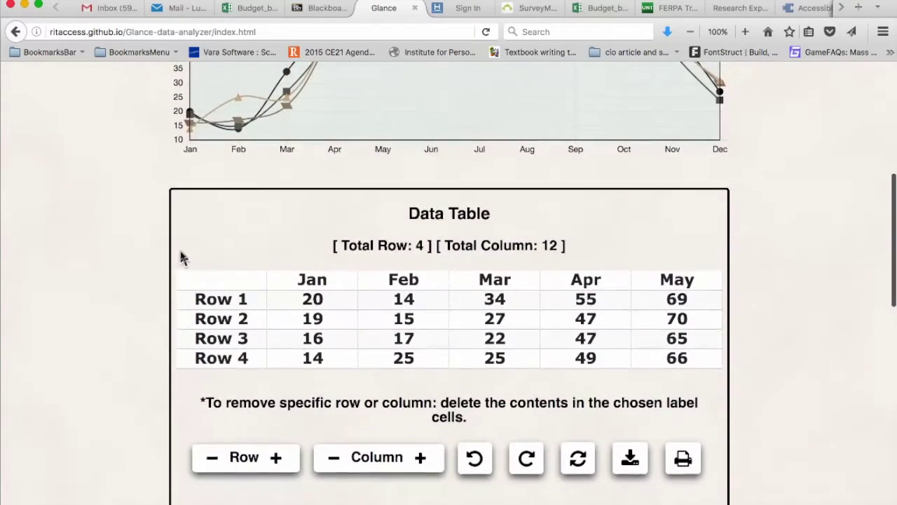
scroll(181, 257, "up", 3)
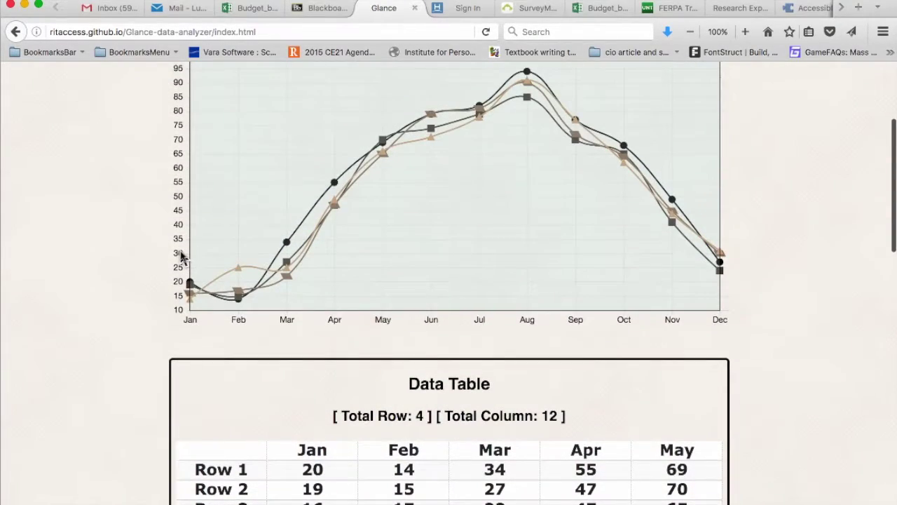
scroll(181, 257, "down", 6)
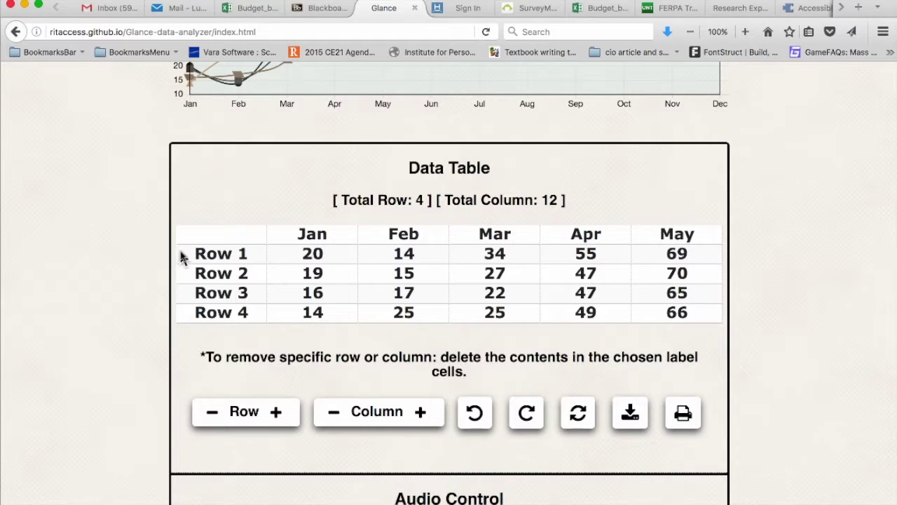
scroll(180, 258, "up", 5)
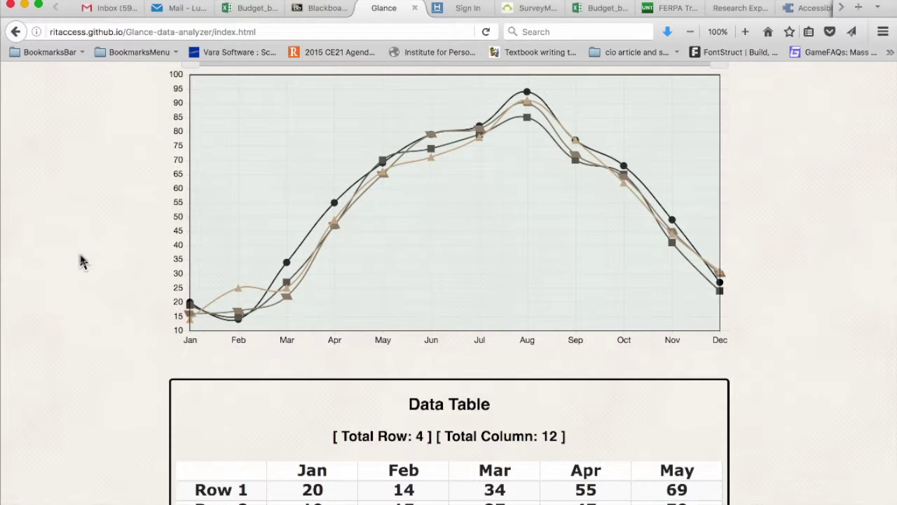
scroll(80, 261, "down", 1)
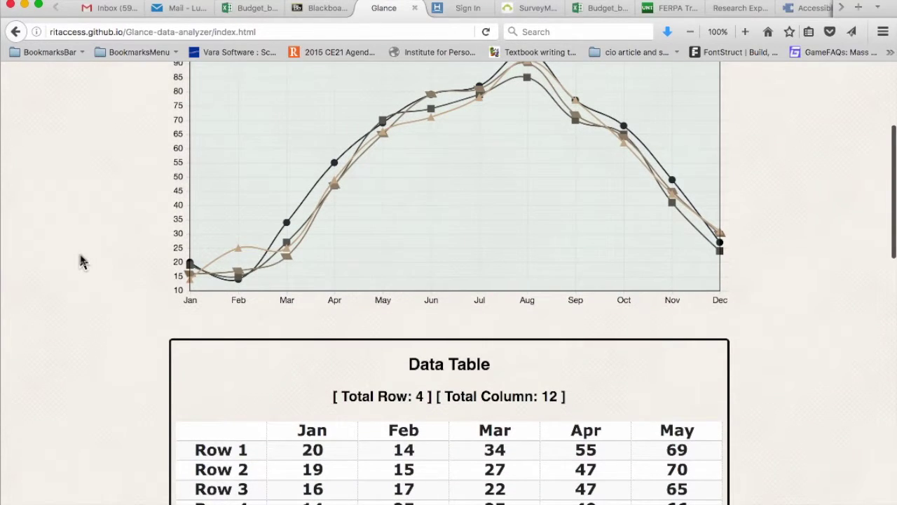
scroll(81, 261, "up", 1)
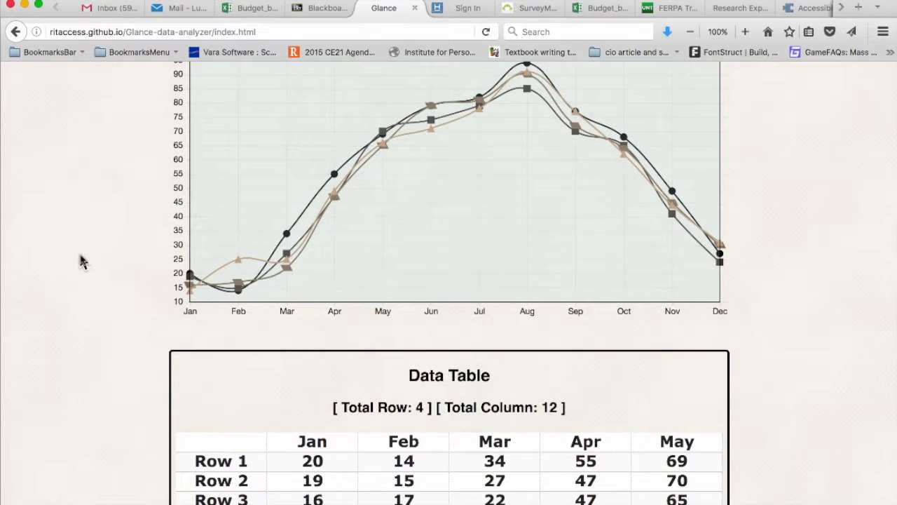
scroll(81, 261, "down", 5)
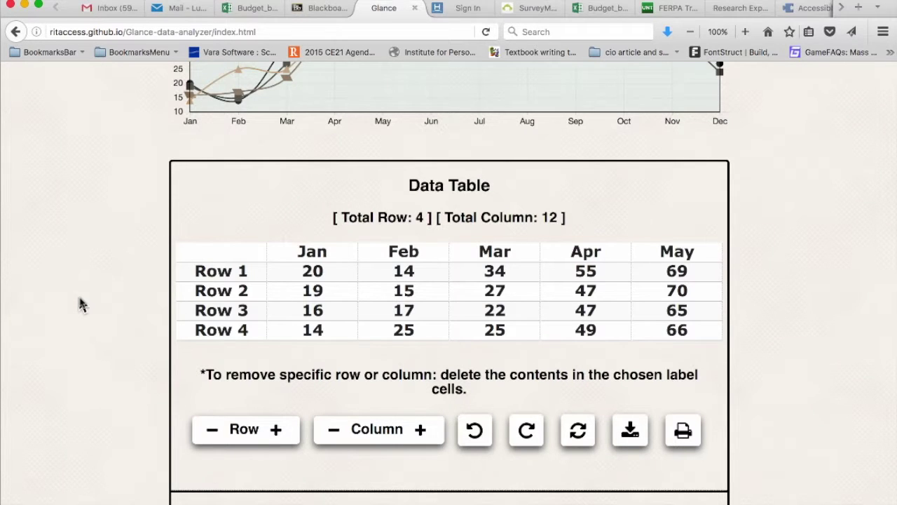
scroll(81, 303, "up", 5)
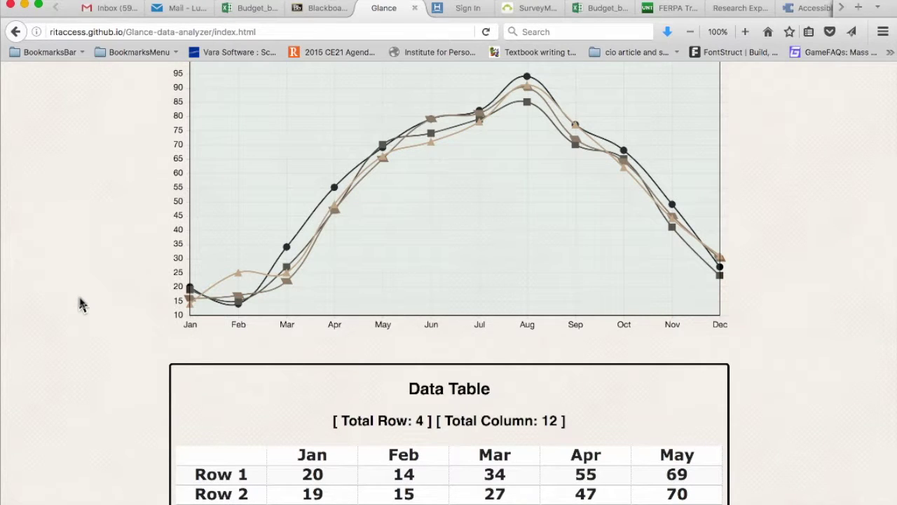
scroll(80, 303, "down", 1)
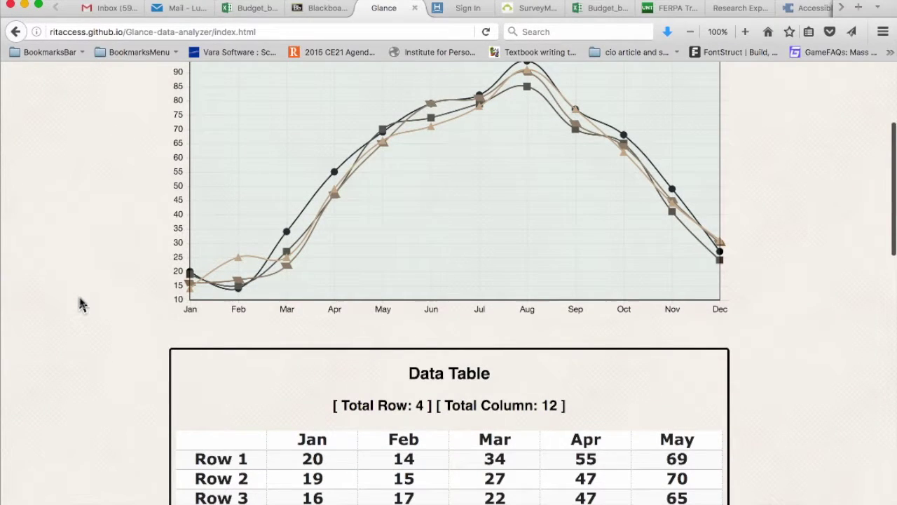
scroll(81, 303, "up", 2)
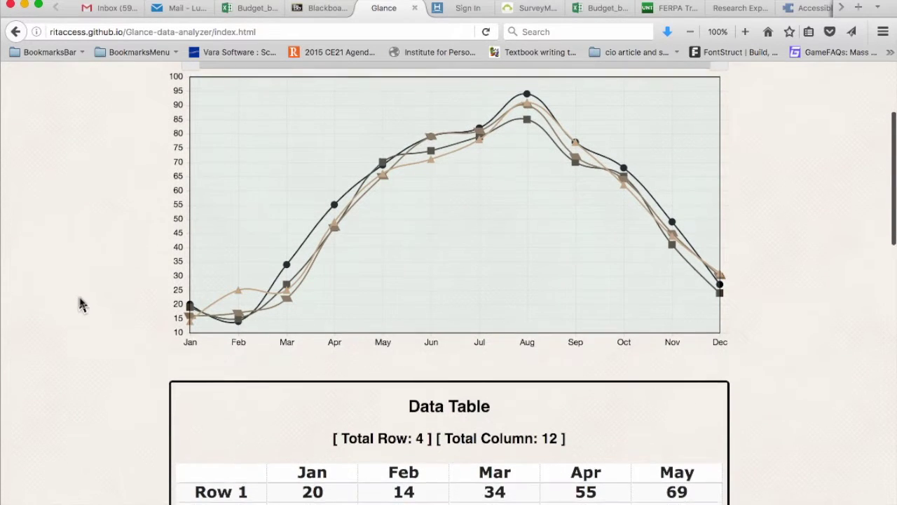
scroll(80, 303, "up", 2)
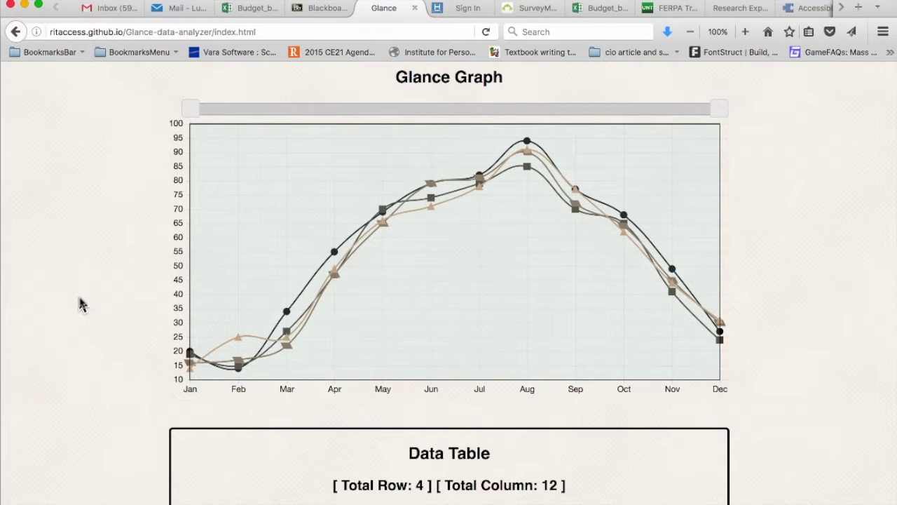
Add a fifth row to the data table.
scroll(104, 272, "down", 5)
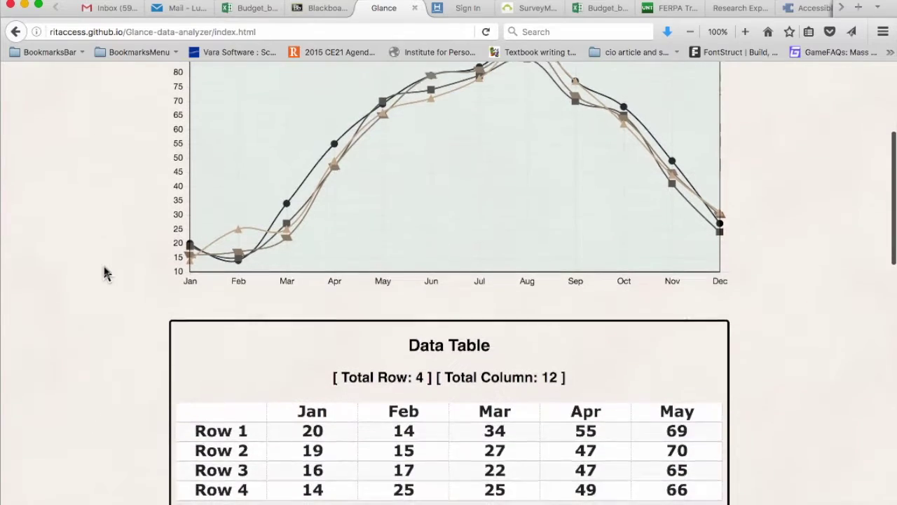
scroll(104, 272, "down", 1)
scroll(105, 273, "down", 7)
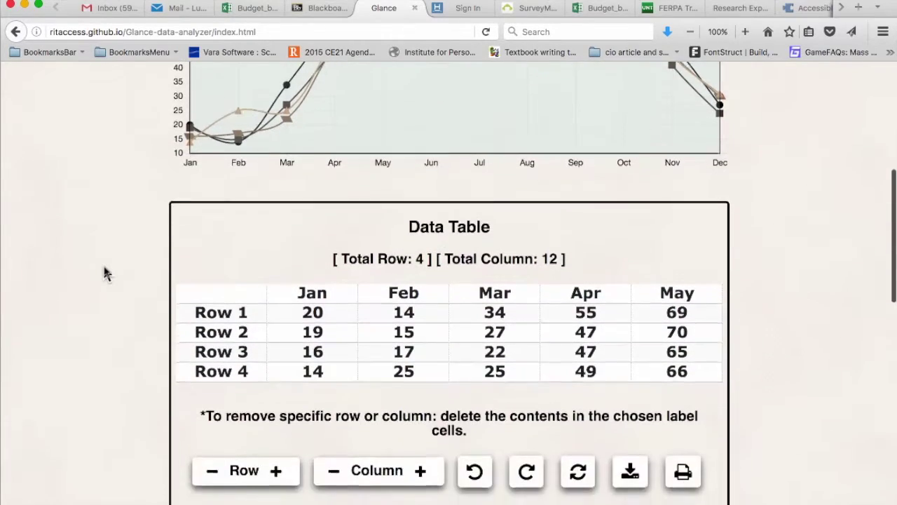
scroll(105, 274, "down", 1)
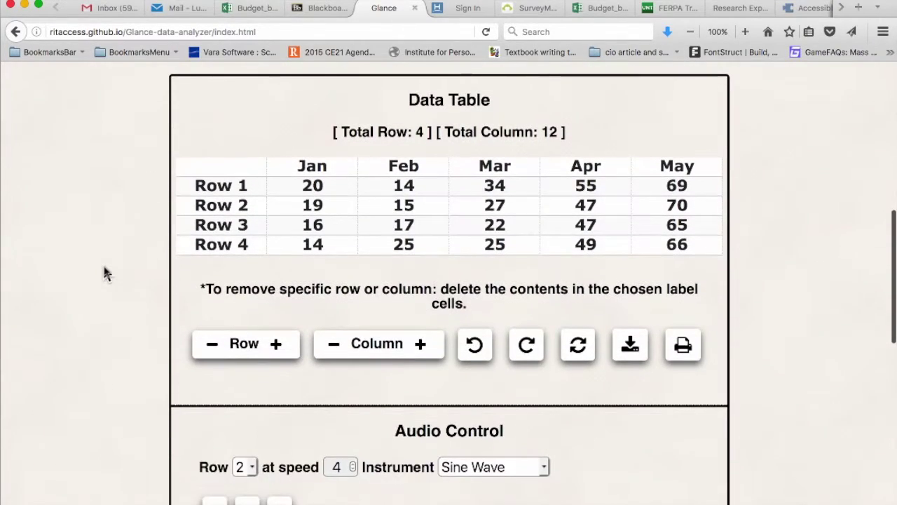
left_click(306, 246)
left_click(279, 345)
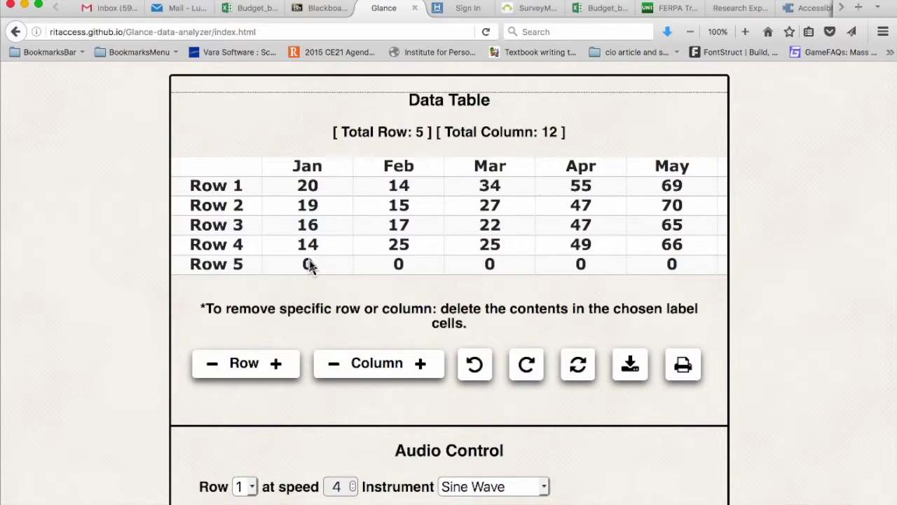
Enter Row 5's January to June values in the data table: 3, 20, 50, 10, 5 and 30.
left_click(307, 263)
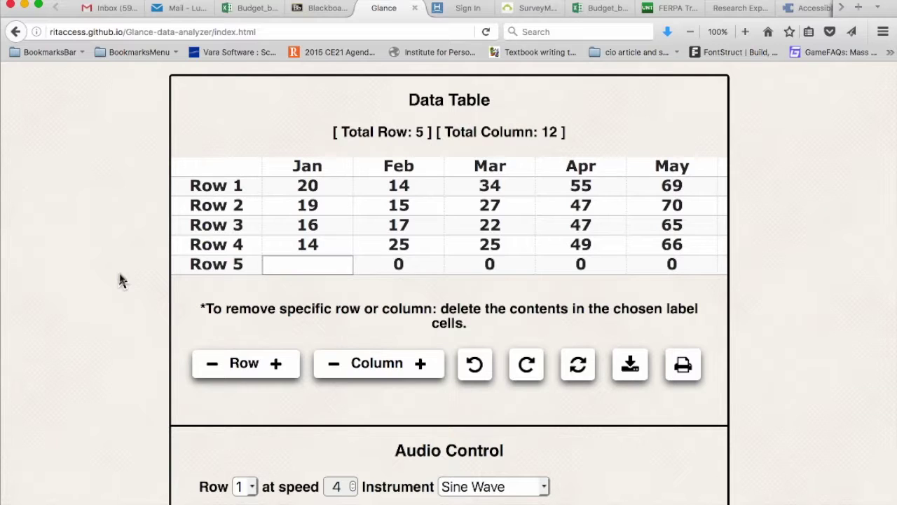
type("3")
key("Tab")
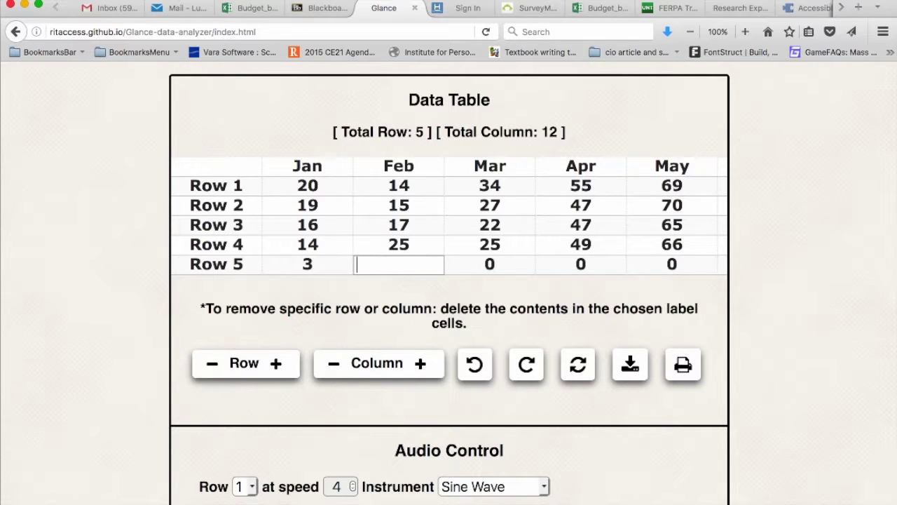
type("20")
key("Tab")
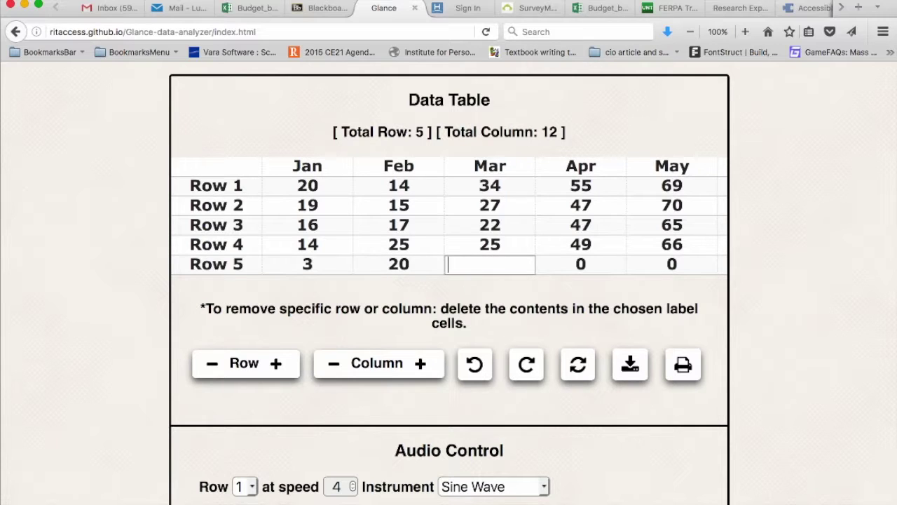
type("50")
key("Tab")
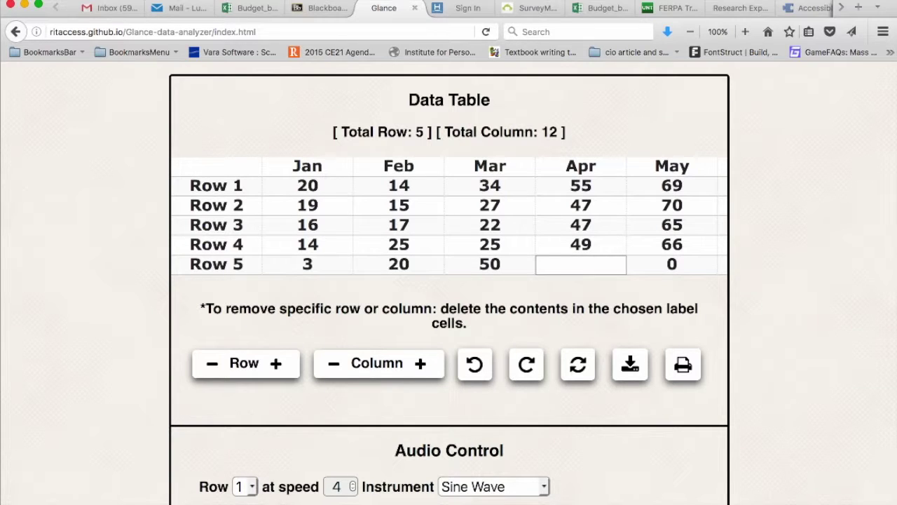
type("10")
key("Tab")
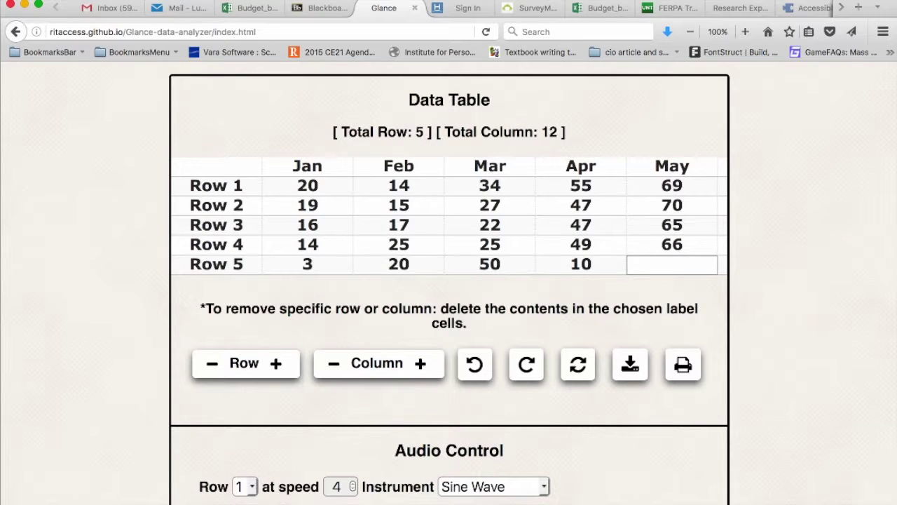
type("5")
key("Tab")
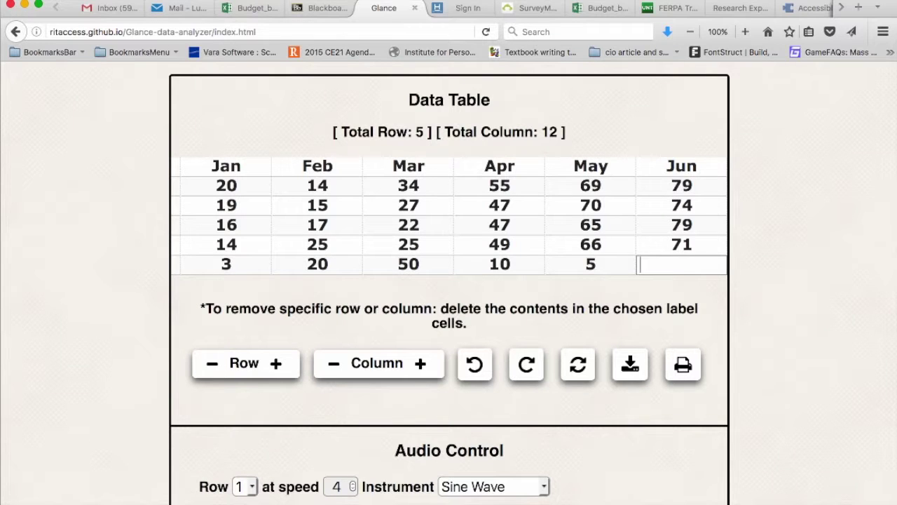
type("30")
key("Tab")
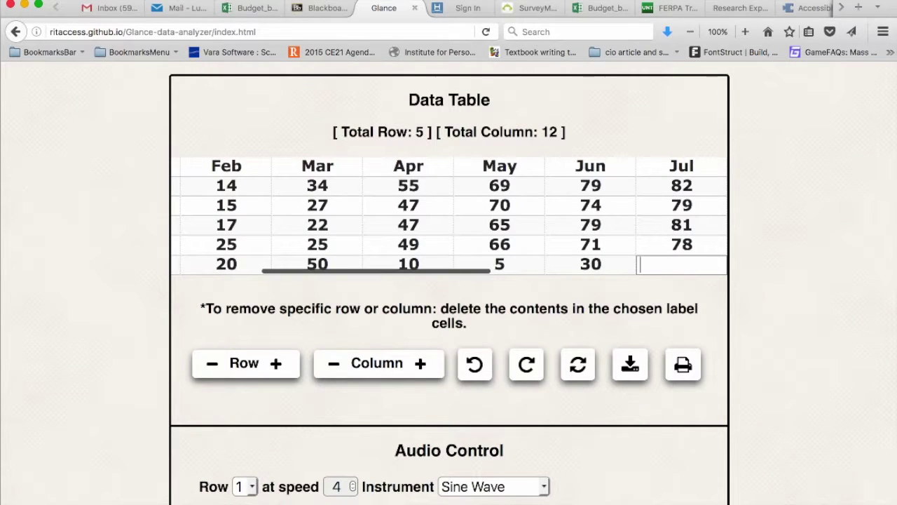
Enter Row 5's July to December values in the data table: 36, 3, 22, 10, 15 and 40.
type("36")
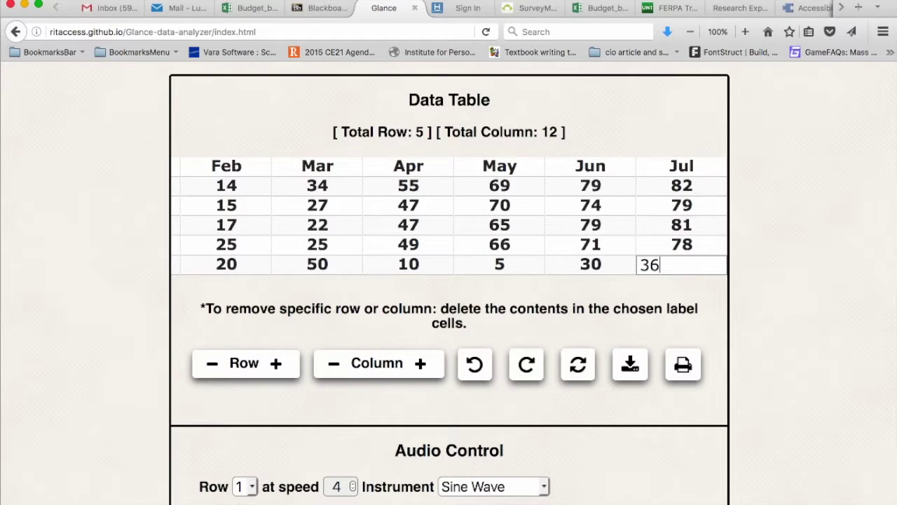
key("Tab")
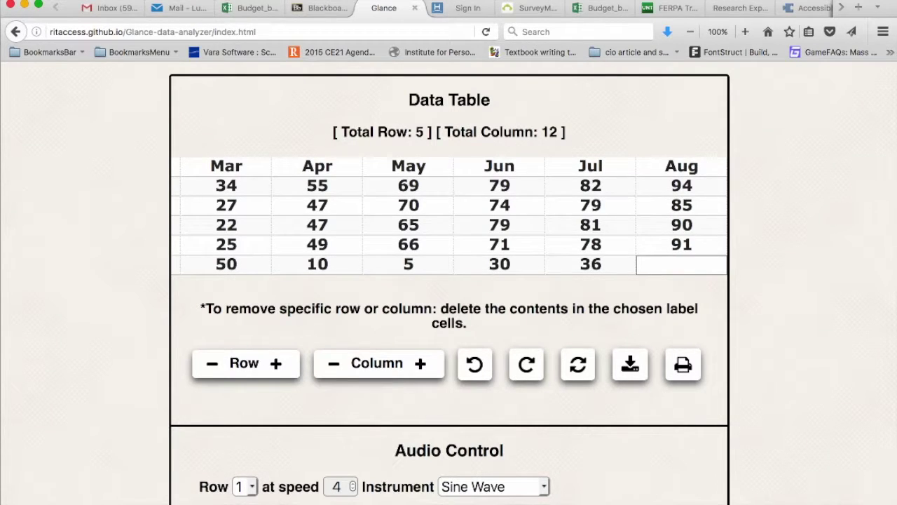
type("3")
key("Tab")
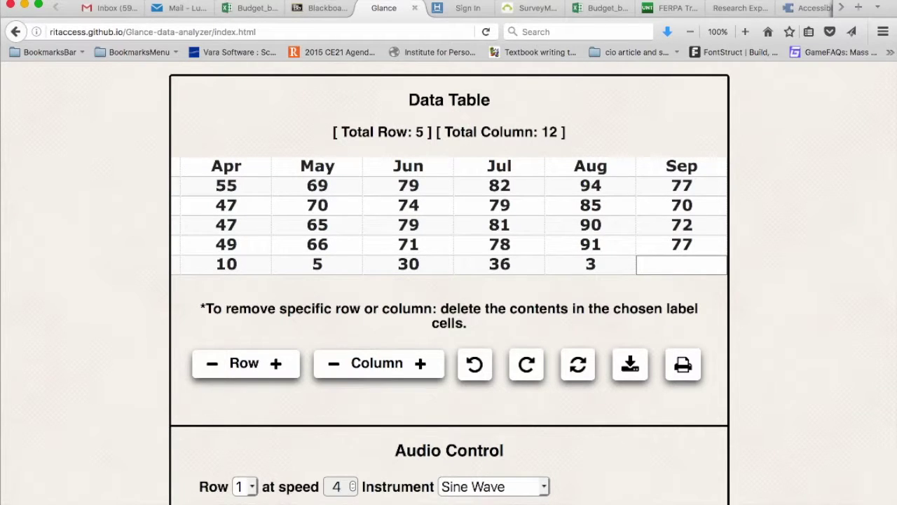
type("22")
key("Tab")
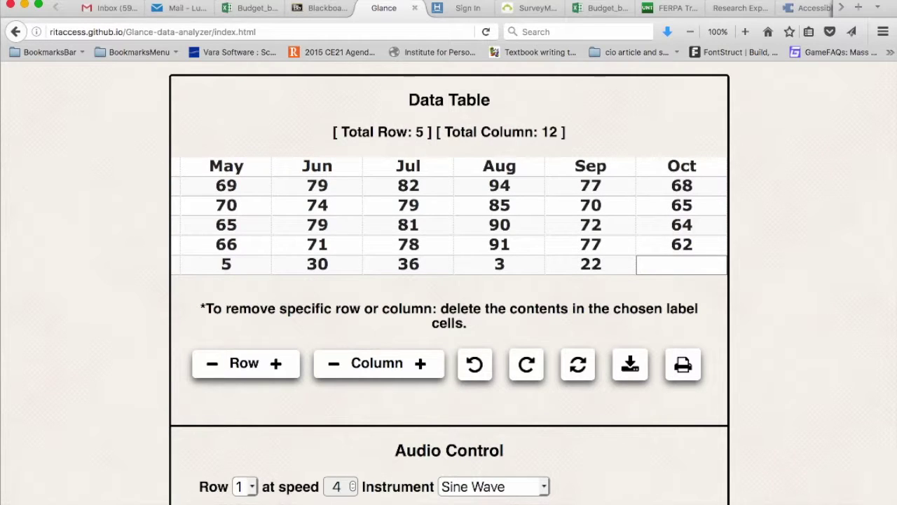
type("10")
key("Tab")
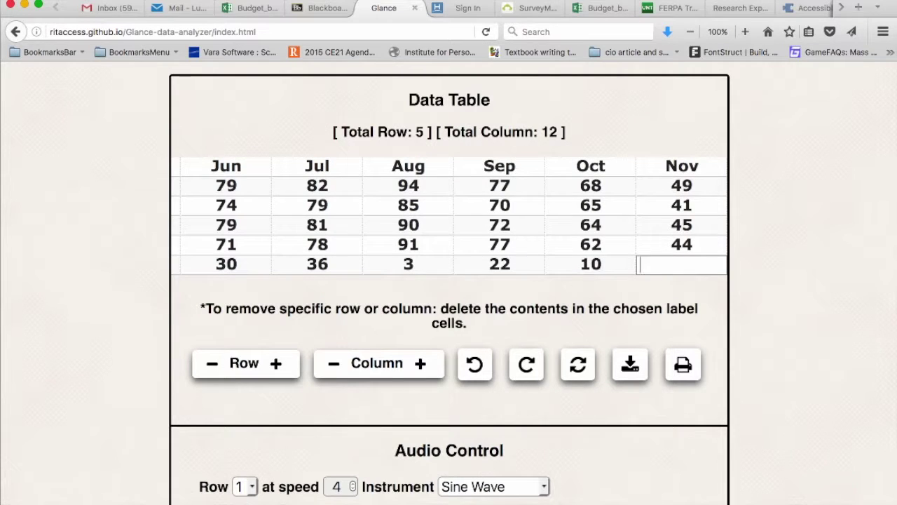
type("15")
key("Tab")
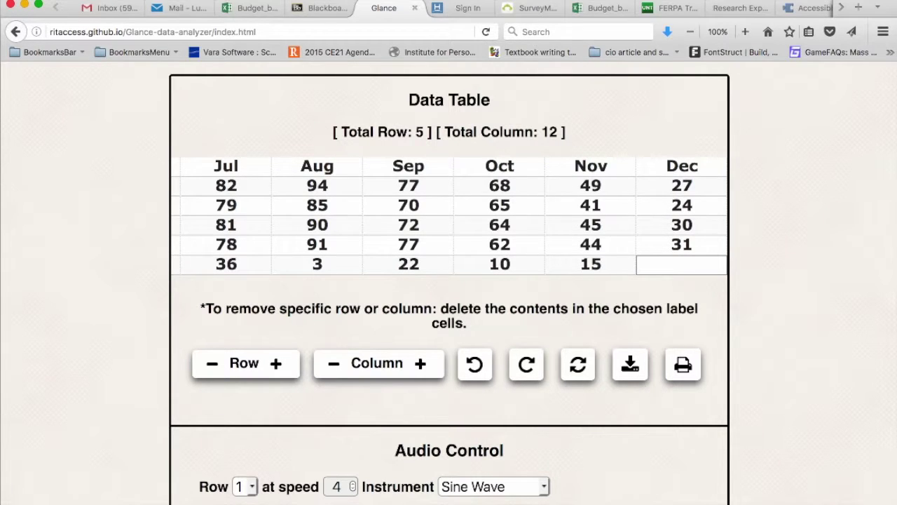
type("40")
left_click(317, 261)
Examine the Row 5 curve on the line graph and play the audio rendition of row 1 for comparison.
scroll(112, 260, "up", 4)
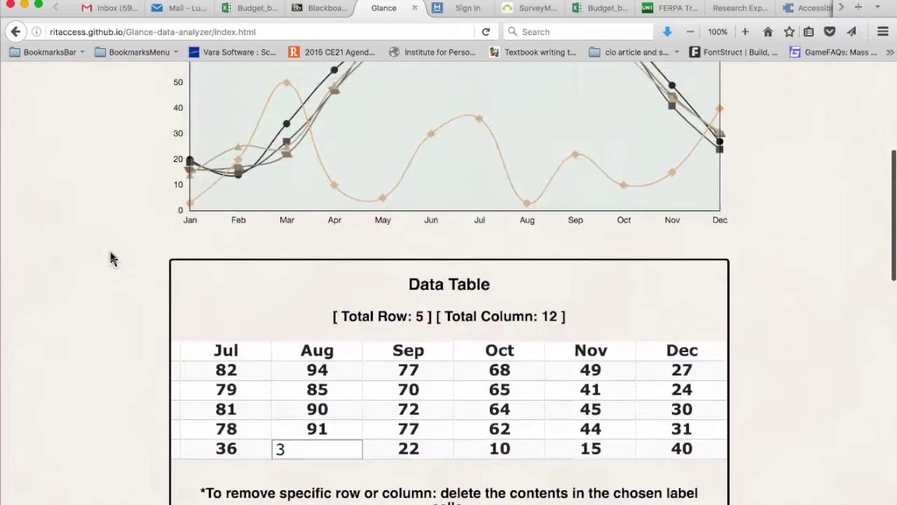
scroll(112, 260, "up", 2)
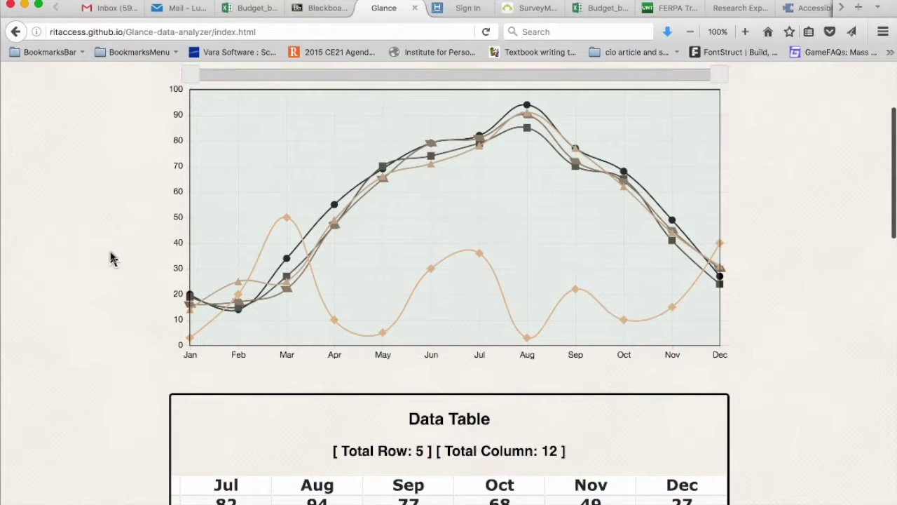
scroll(113, 259, "down", 2)
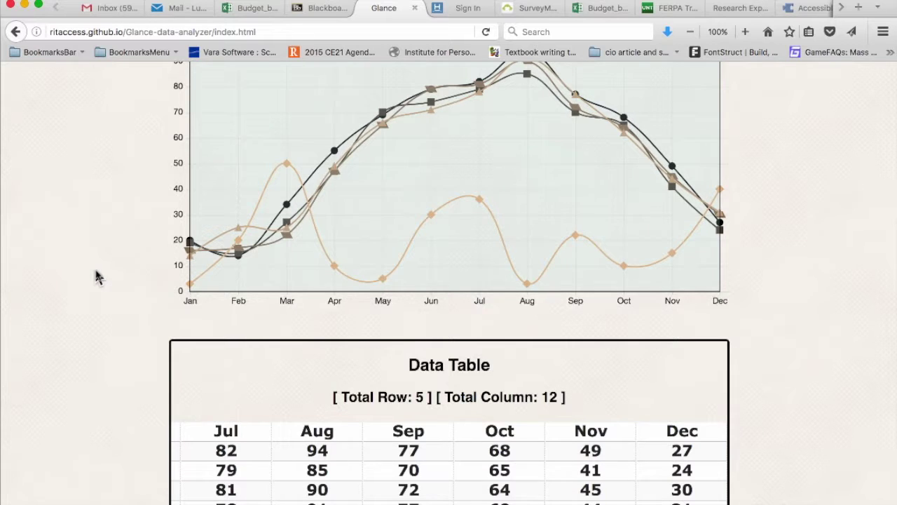
scroll(98, 277, "down", 1)
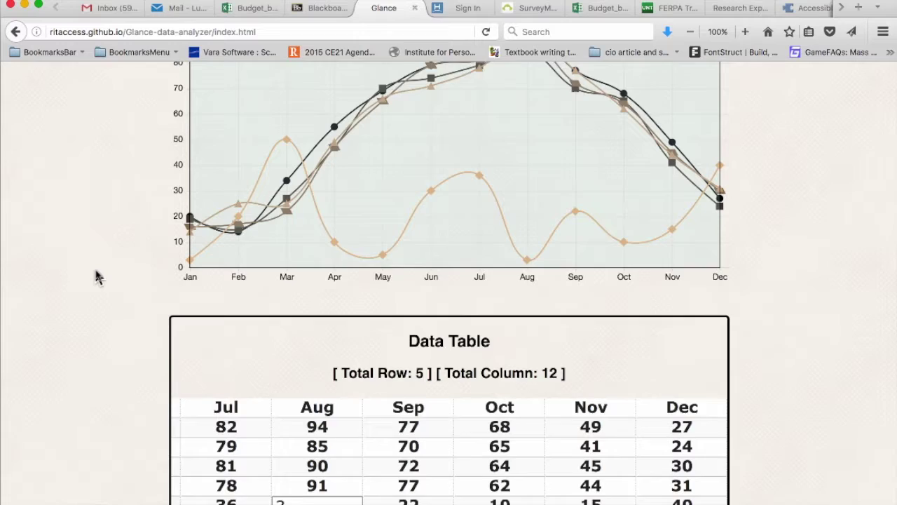
scroll(98, 277, "down", 10)
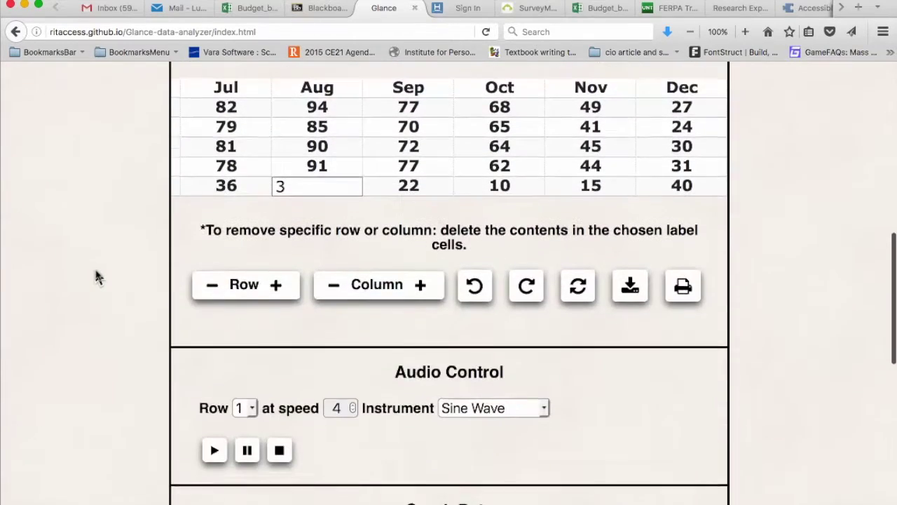
scroll(98, 277, "down", 5)
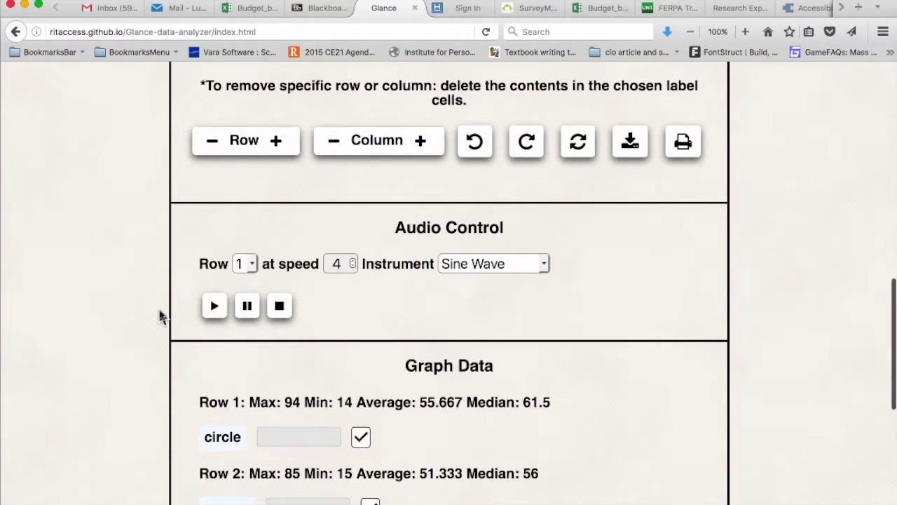
left_click(215, 311)
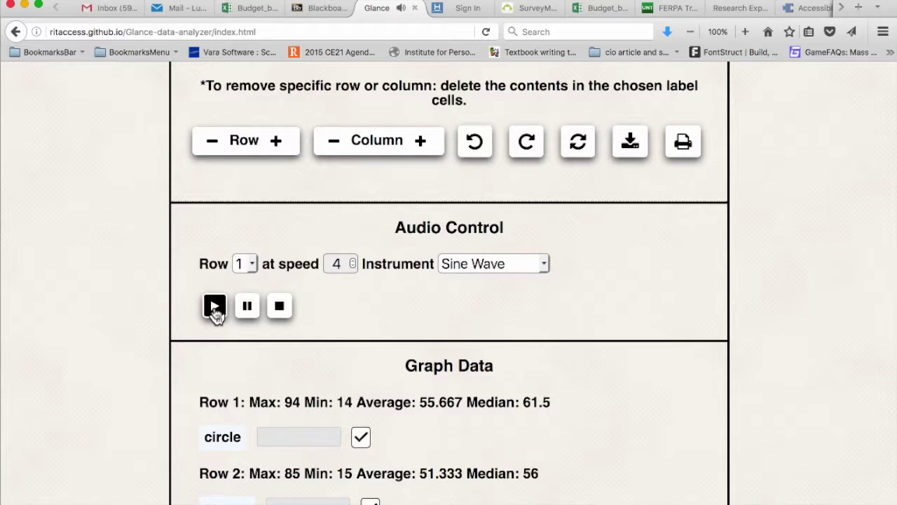
Switch the audio playback to row 5.
left_click(254, 270)
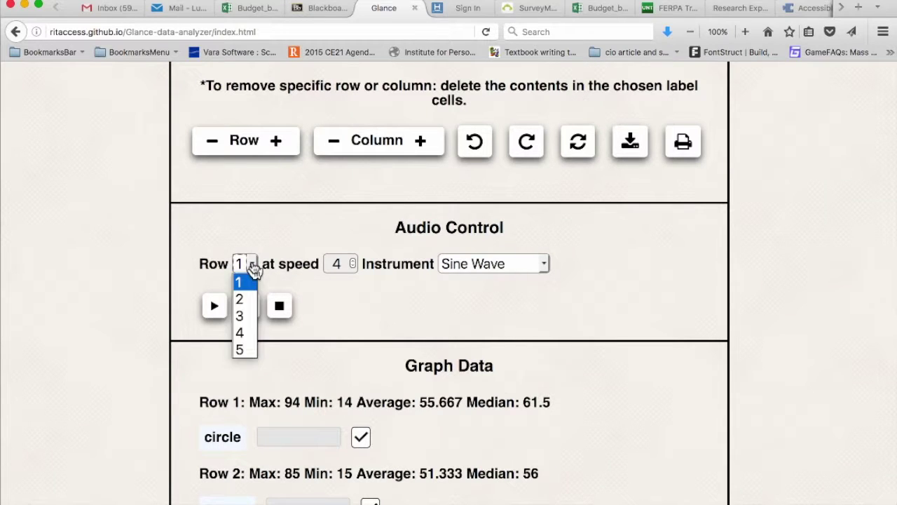
left_click(239, 351)
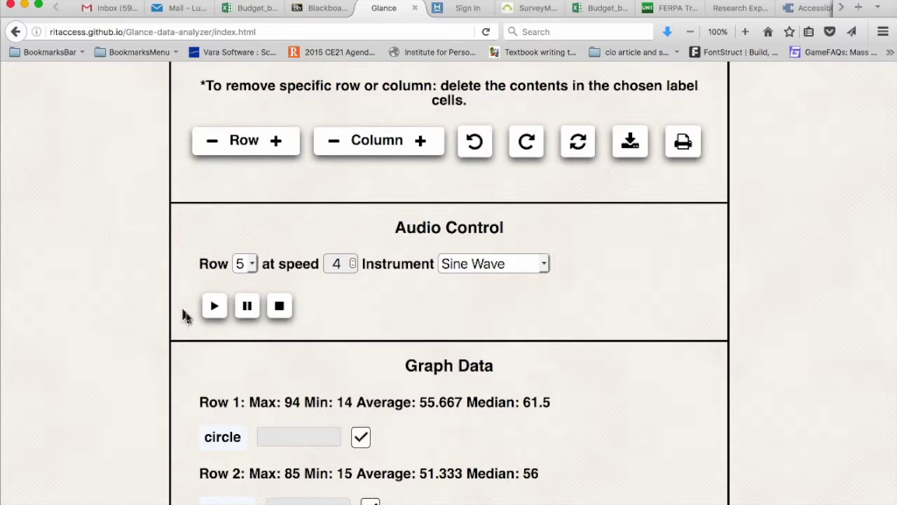